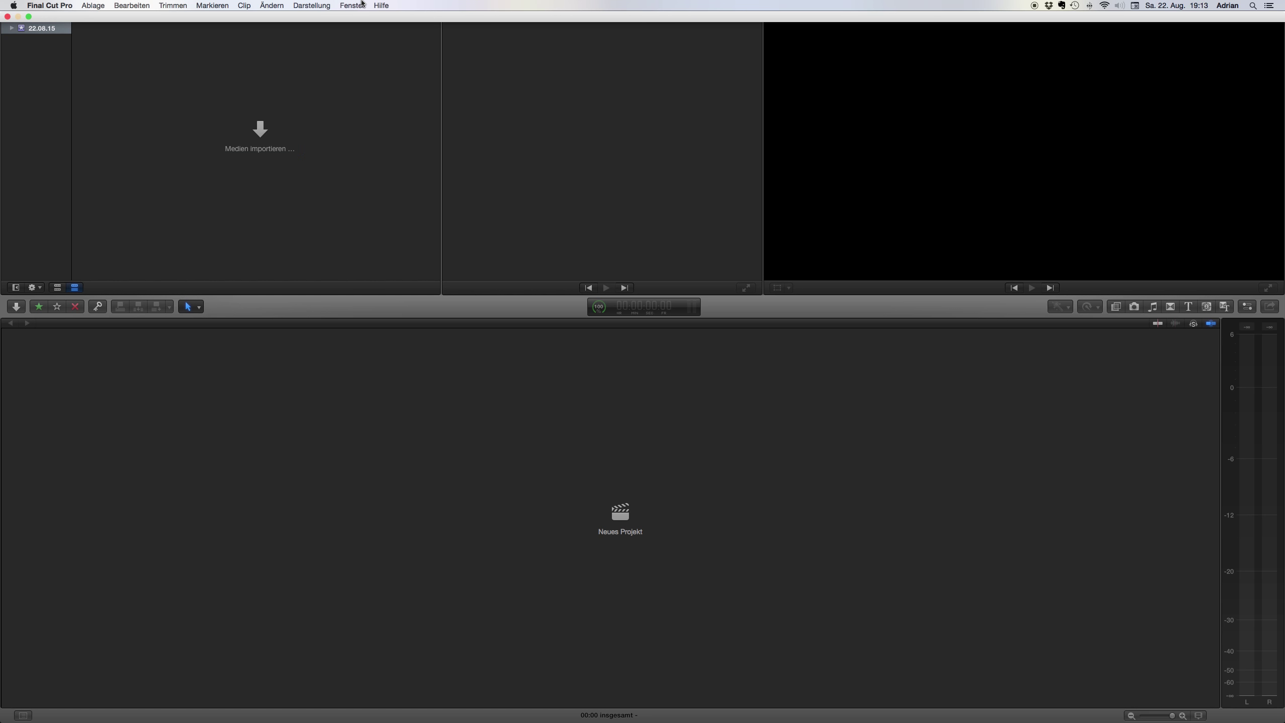
Open the Fenster (Window) menu to view the layout options over the empty project.
{"action": "left_click", "coordinate": [361, 6]}
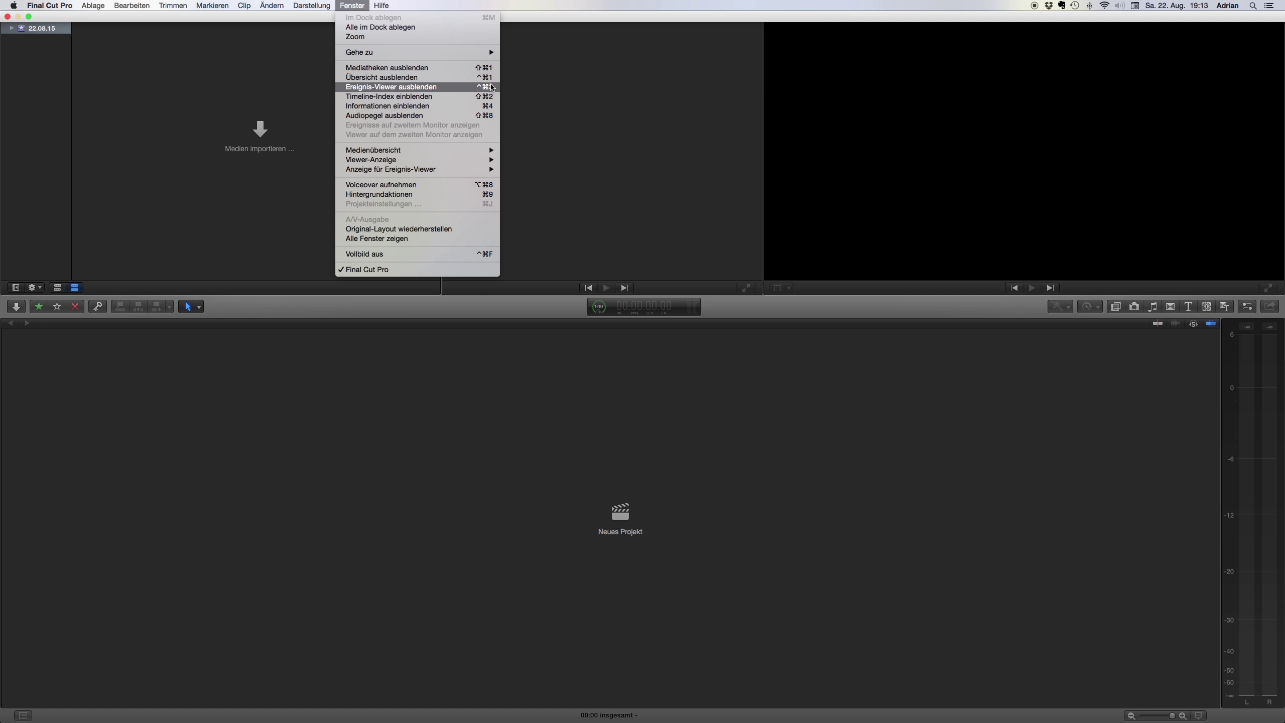
Dismiss the Fenster menu and bring up the Media Import window.
{"action": "left_click", "coordinate": [540, 93]}
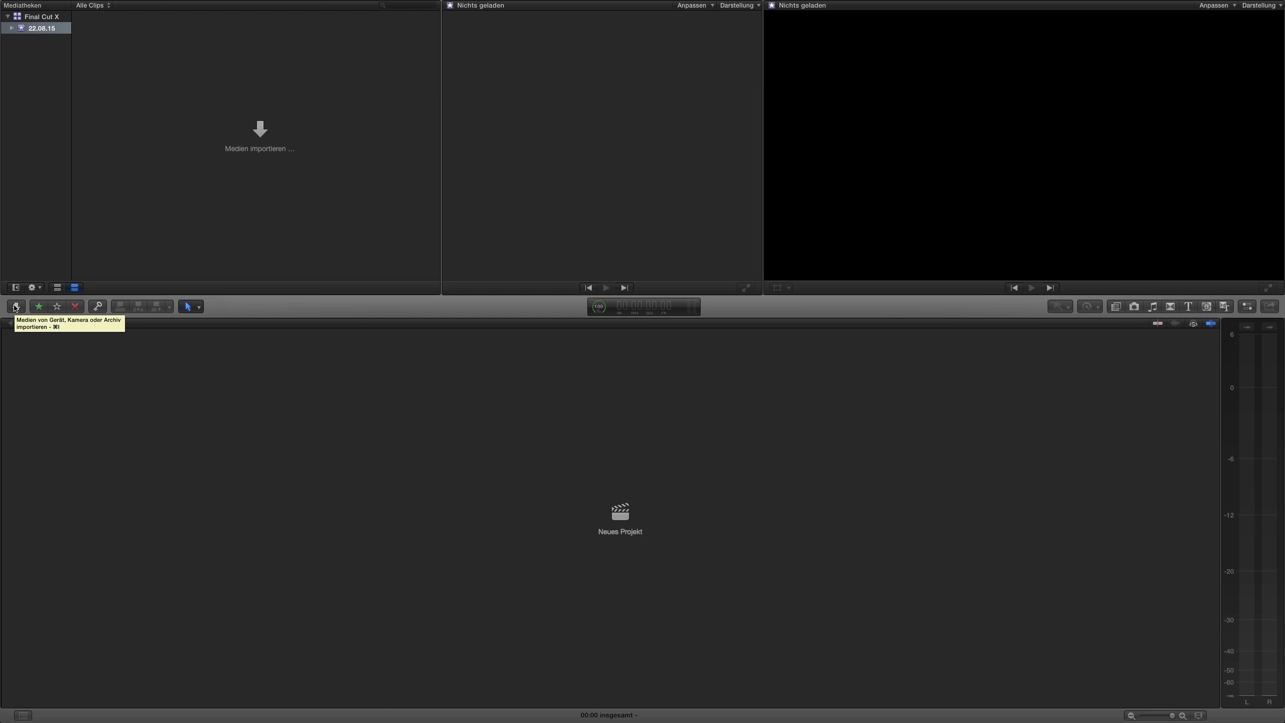
{"action": "left_click", "coordinate": [16, 306]}
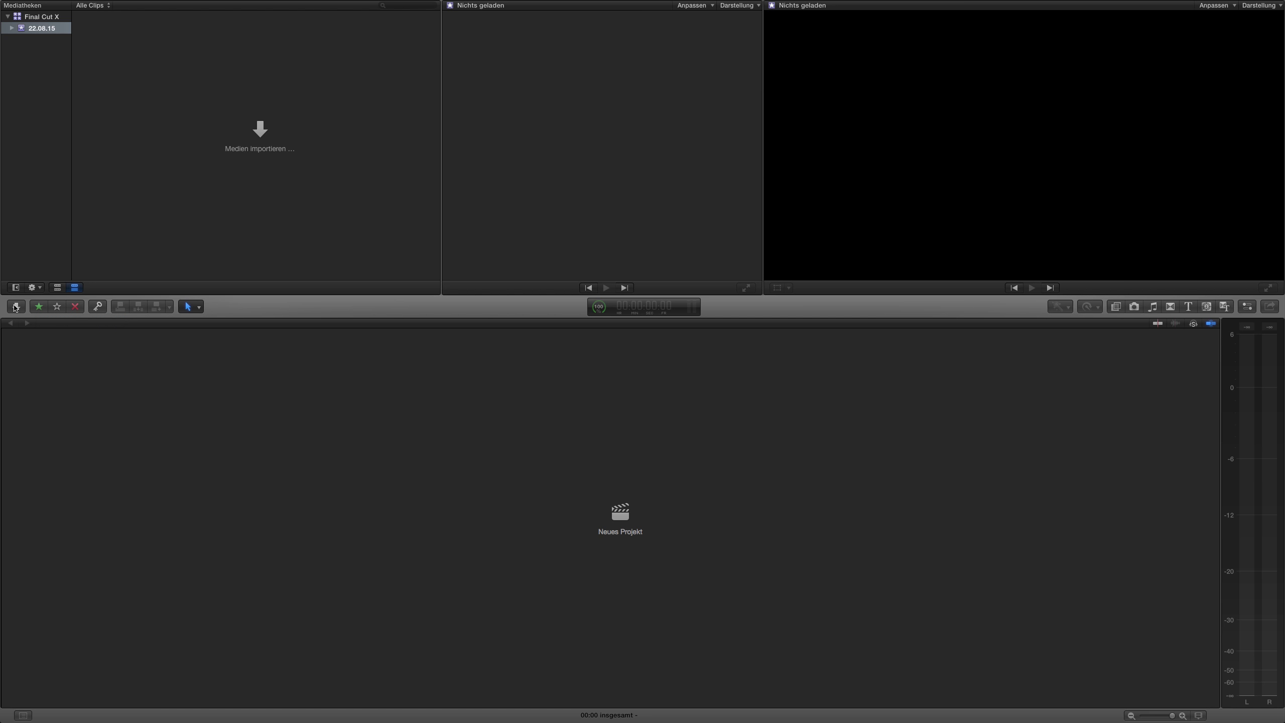
Reposition the import window and expand the Desktop's Original Media folder.
{"action": "left_click_drag", "start_coordinate": [282, 90], "coordinate": [273, 56]}
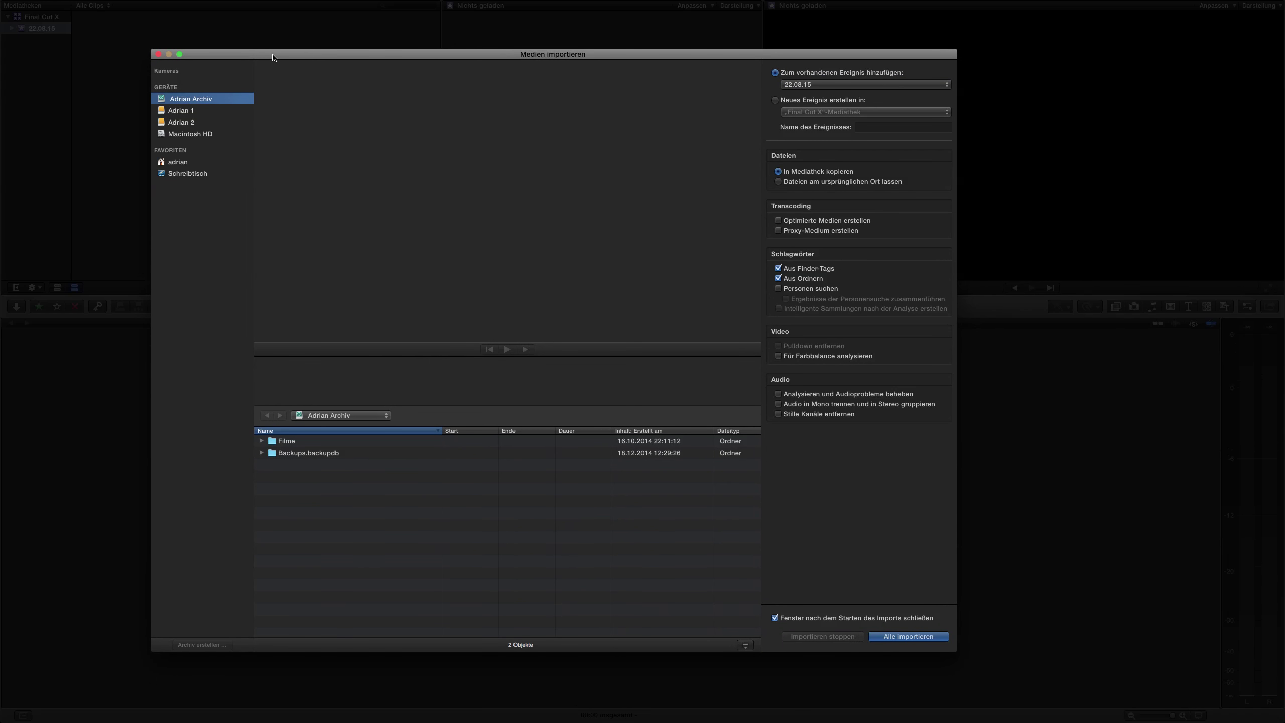
{"action": "left_click", "coordinate": [209, 175]}
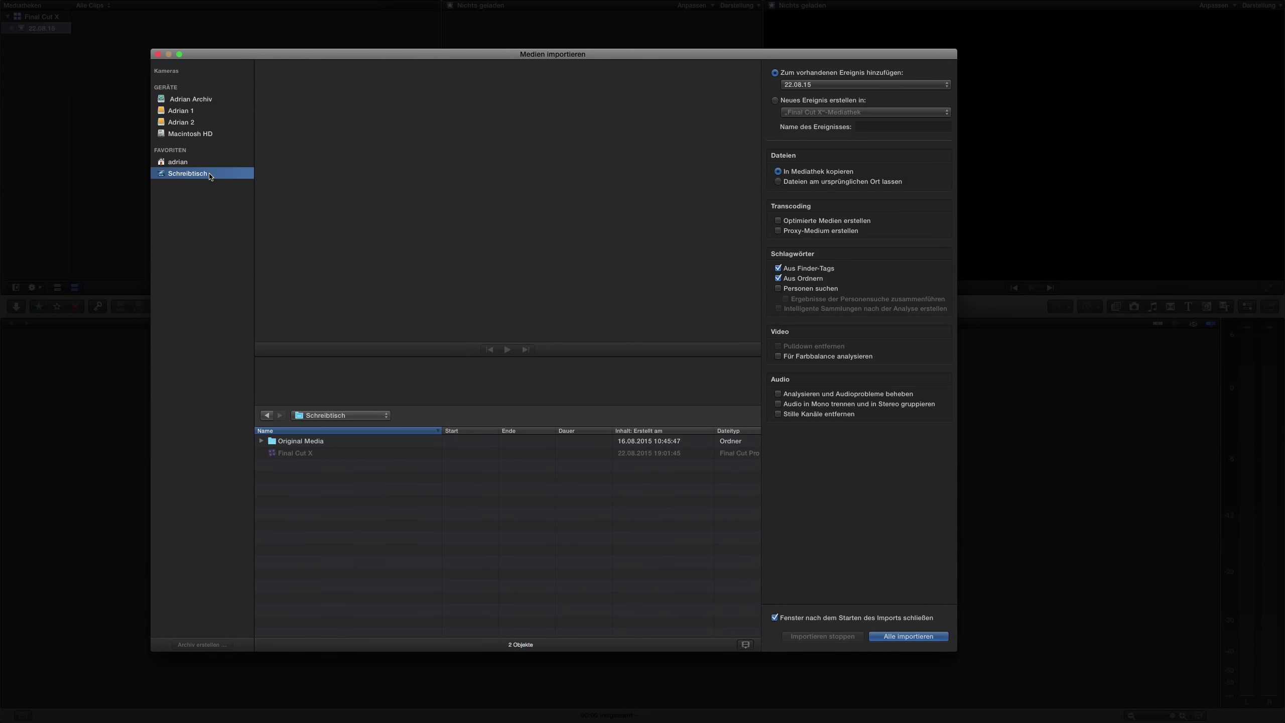
{"action": "left_click", "coordinate": [281, 443]}
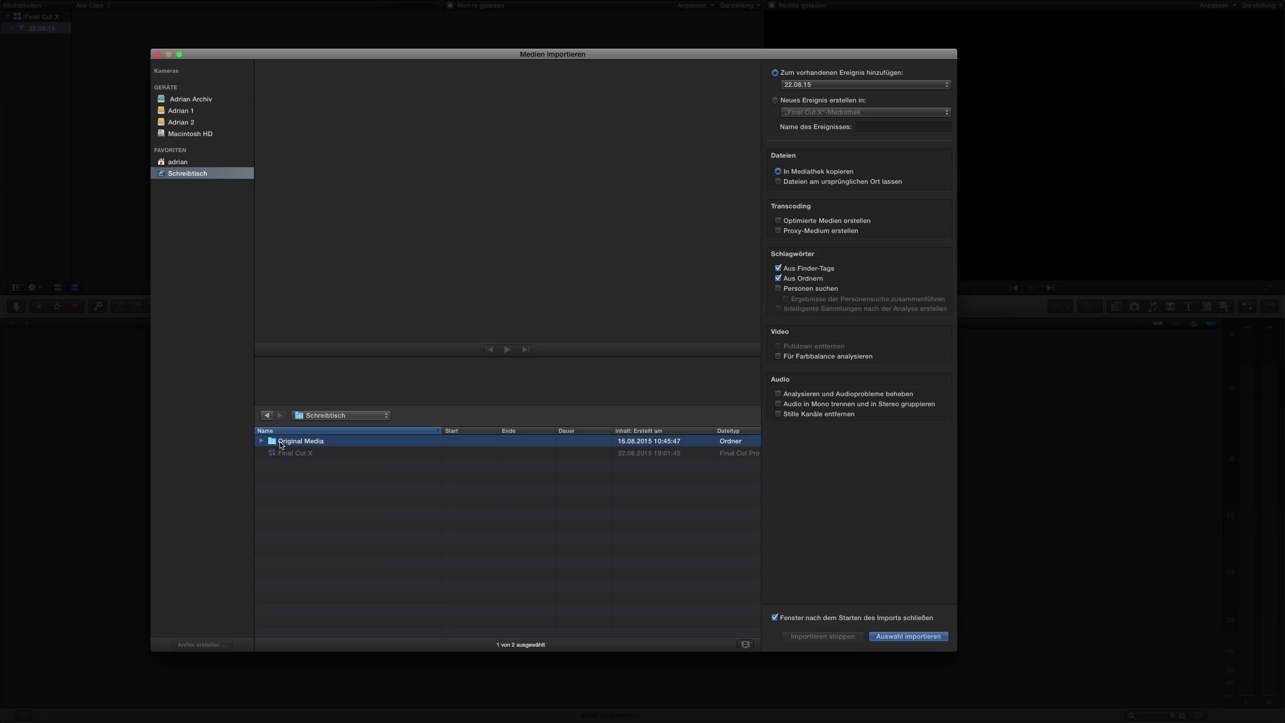
{"action": "left_click", "coordinate": [261, 441]}
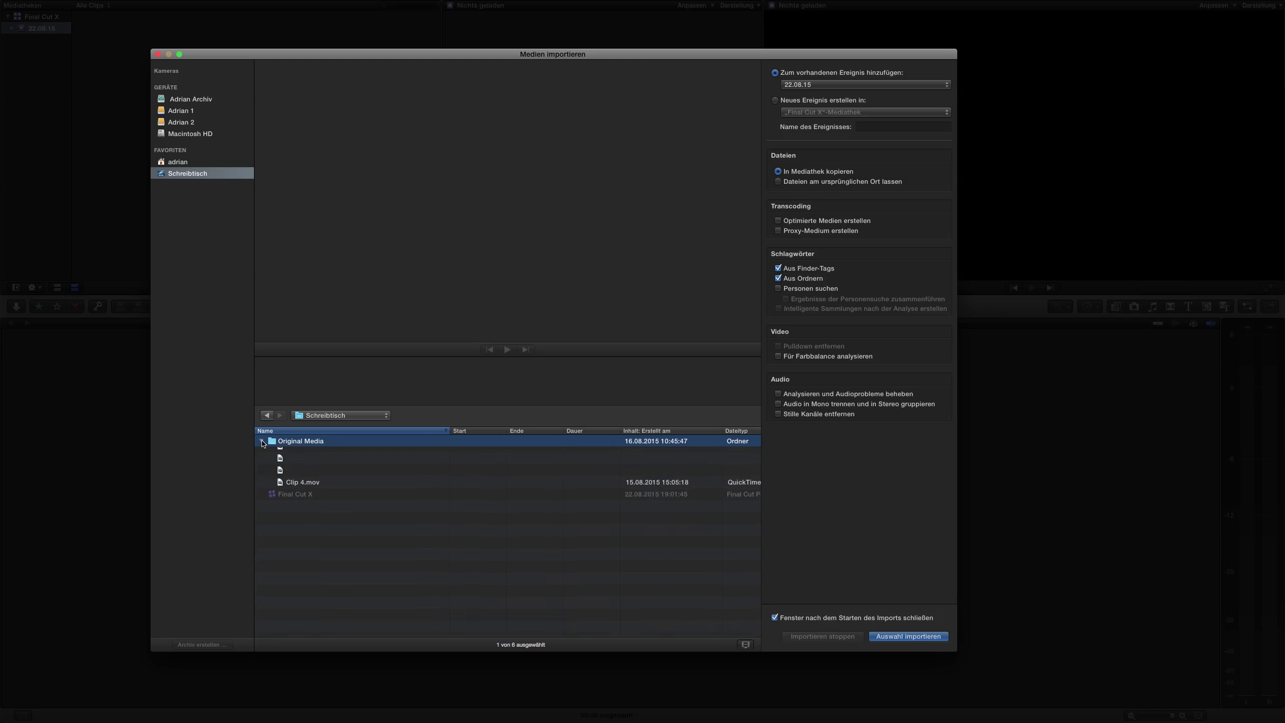
Preview Clip 1.mov to Clip 4.mov, then select all four together.
{"action": "left_click", "coordinate": [295, 453]}
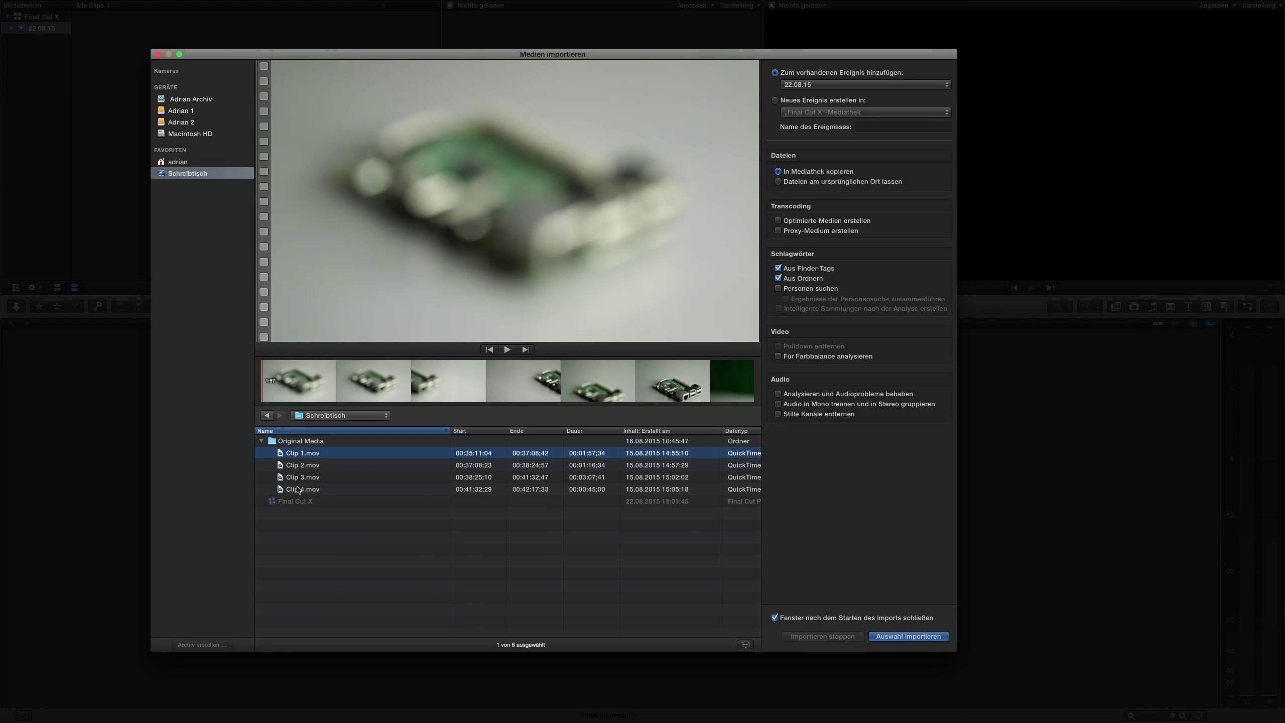
{"action": "left_click", "coordinate": [299, 465]}
{"action": "left_click", "coordinate": [299, 477]}
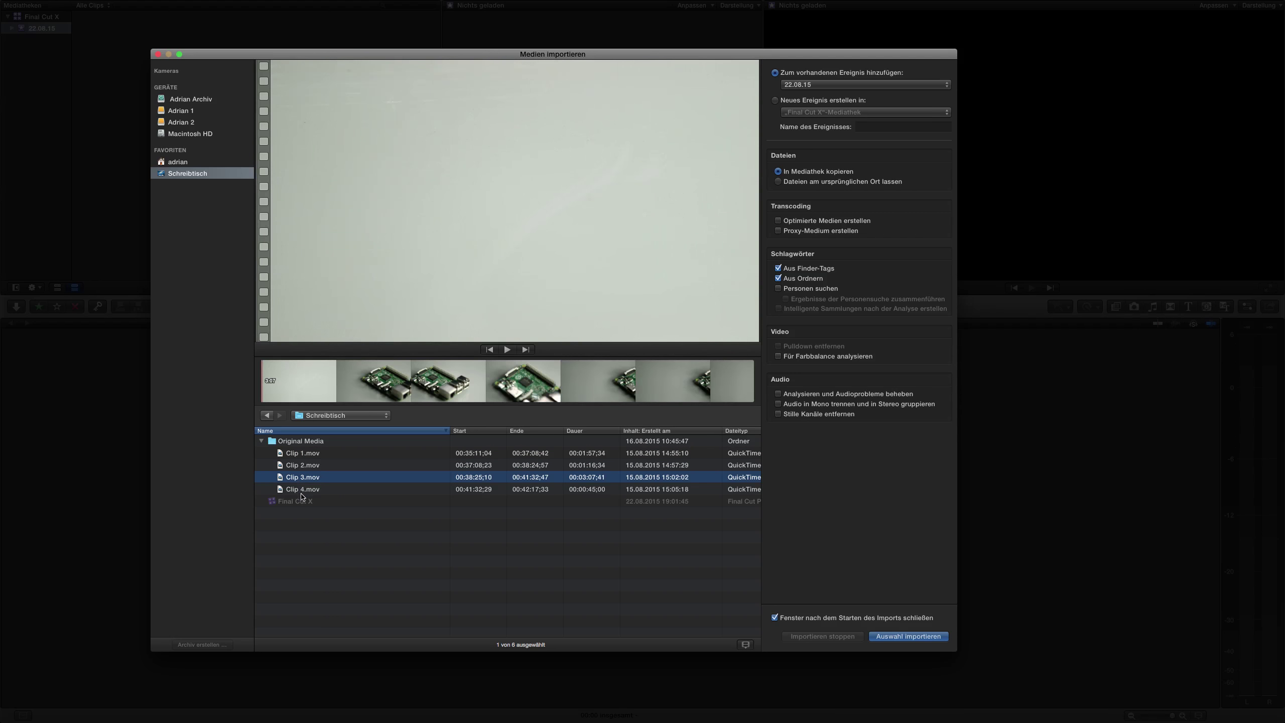
{"action": "left_click", "coordinate": [302, 491]}
{"action": "left_click", "coordinate": [304, 454]}
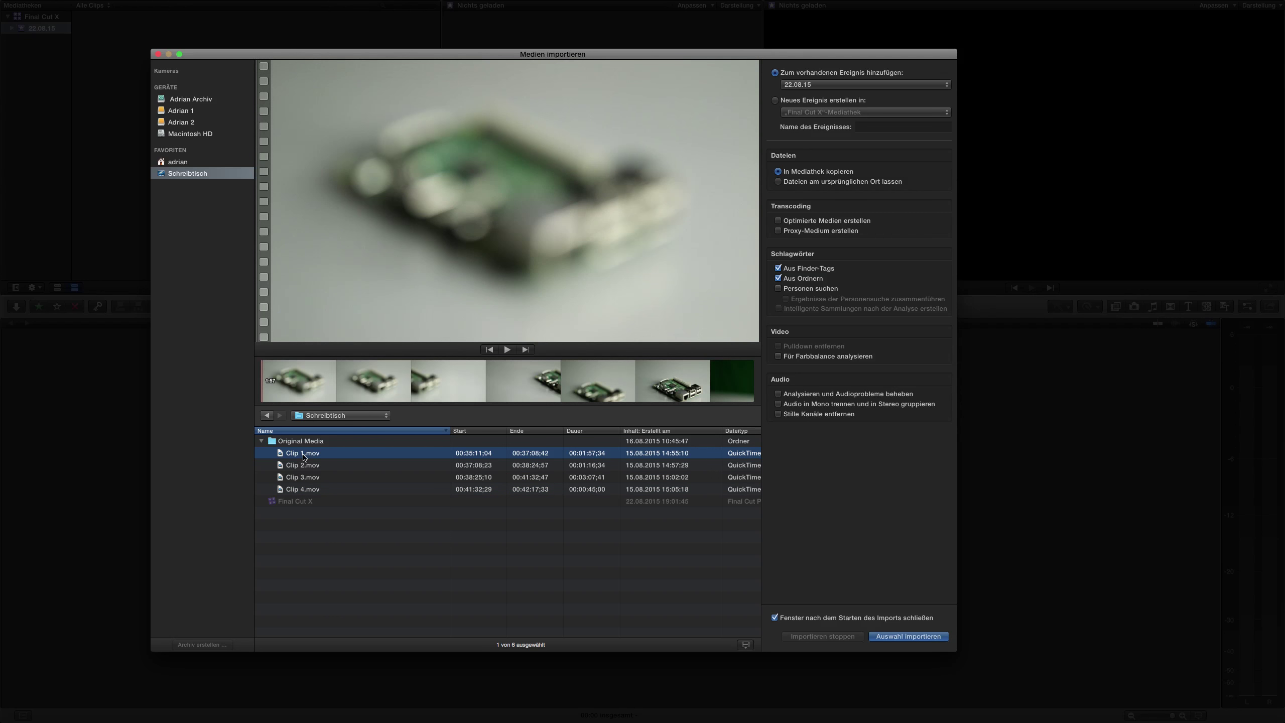
{"action": "left_click", "coordinate": [327, 489], "text": "shift"}
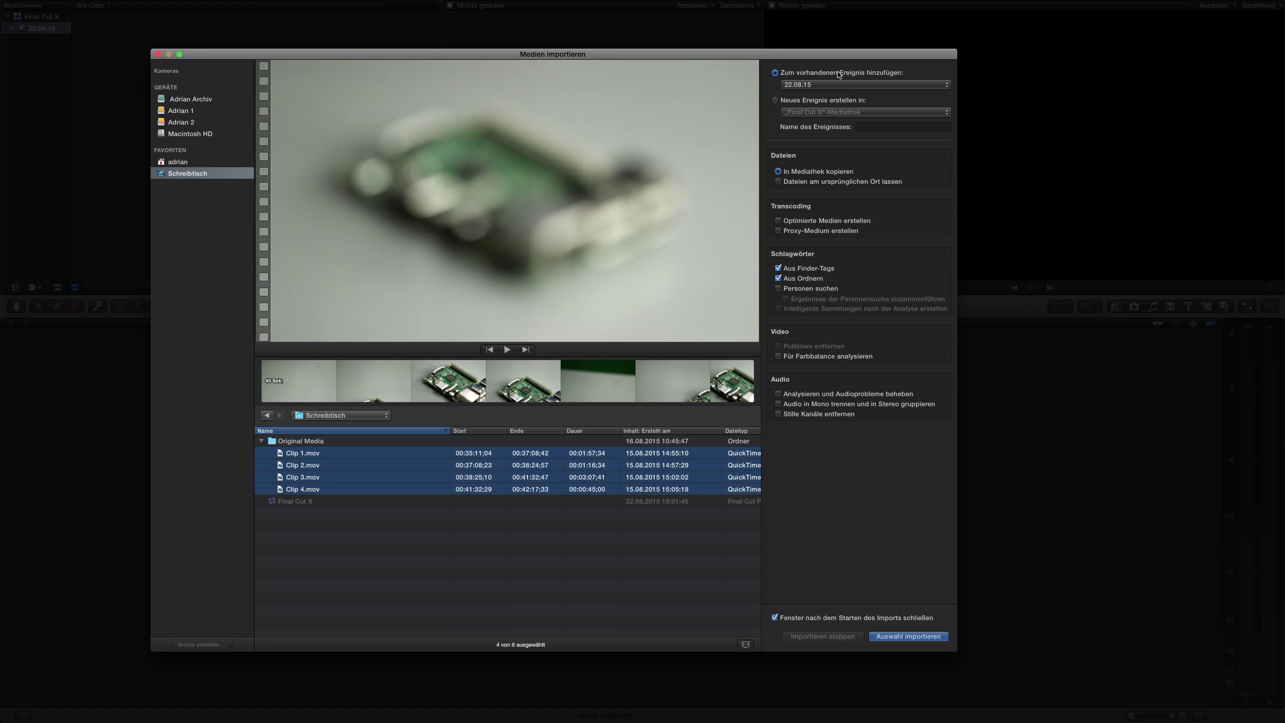
Switch the import destination from existing event 22.08.15 to a new event.
{"action": "left_click", "coordinate": [849, 85]}
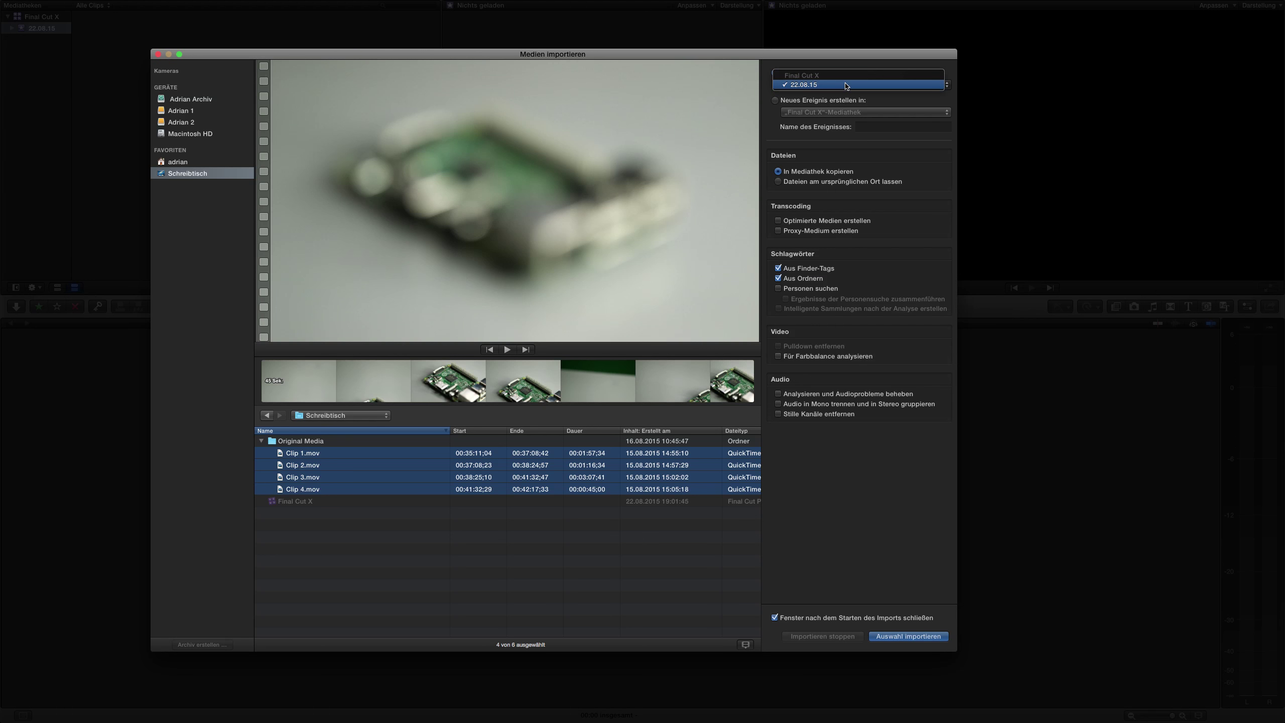
{"action": "left_click", "coordinate": [847, 85]}
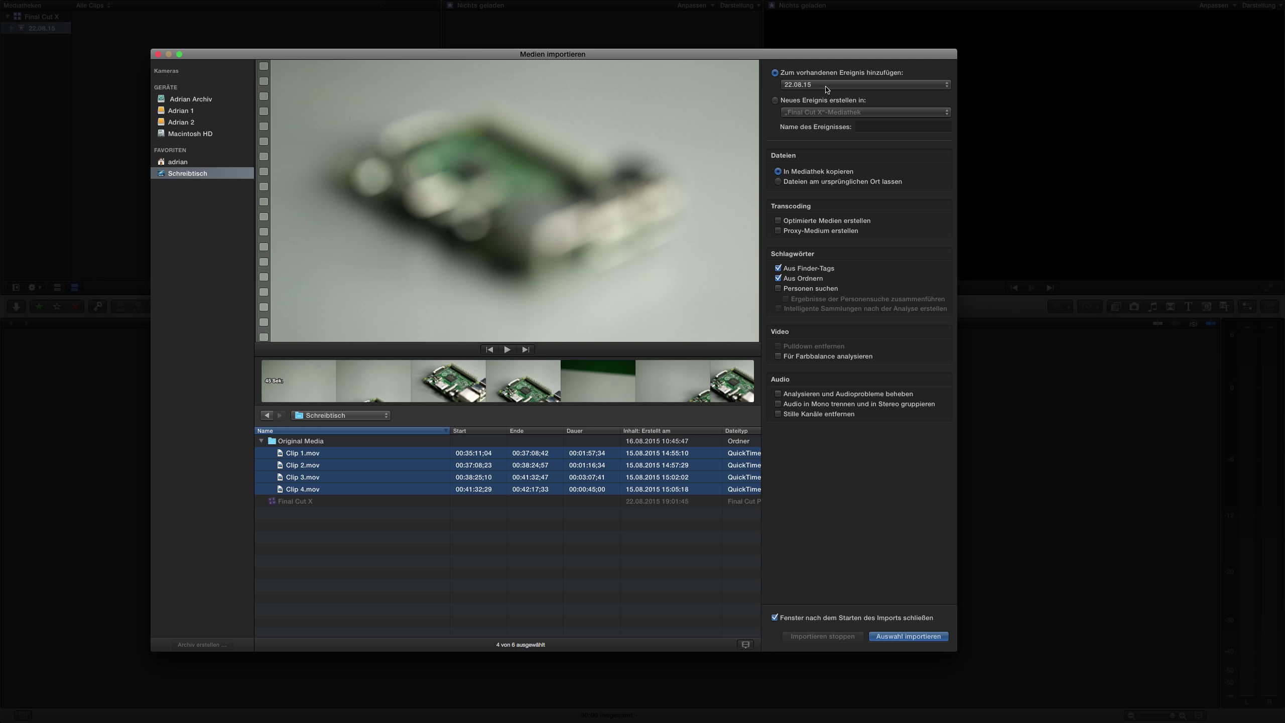
{"action": "left_click", "coordinate": [775, 101]}
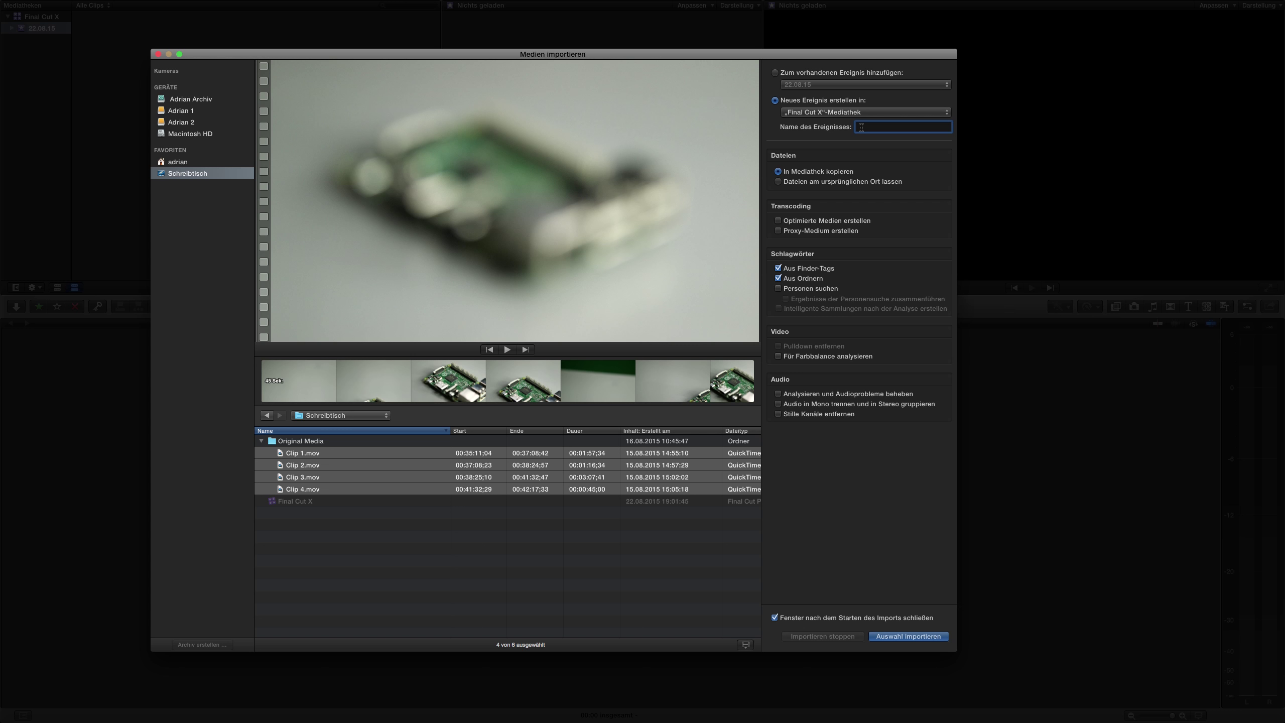
Name the new event 'Mini PC' in the Final Cut X library, copying files into the library.
{"action": "left_click", "coordinate": [806, 117]}
{"action": "left_click", "coordinate": [821, 118]}
{"action": "type", "text": "Min"}
{"action": "mouse_move", "coordinate": [787, 176]}
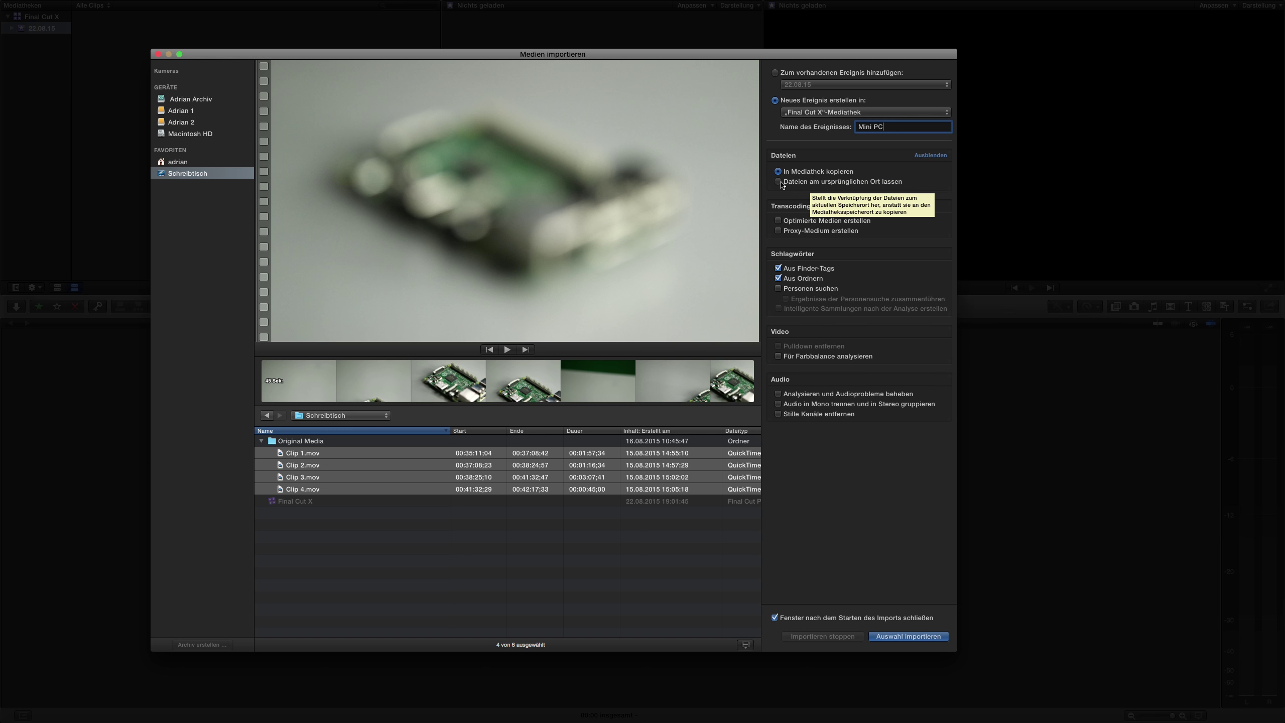
{"action": "left_click", "coordinate": [779, 182]}
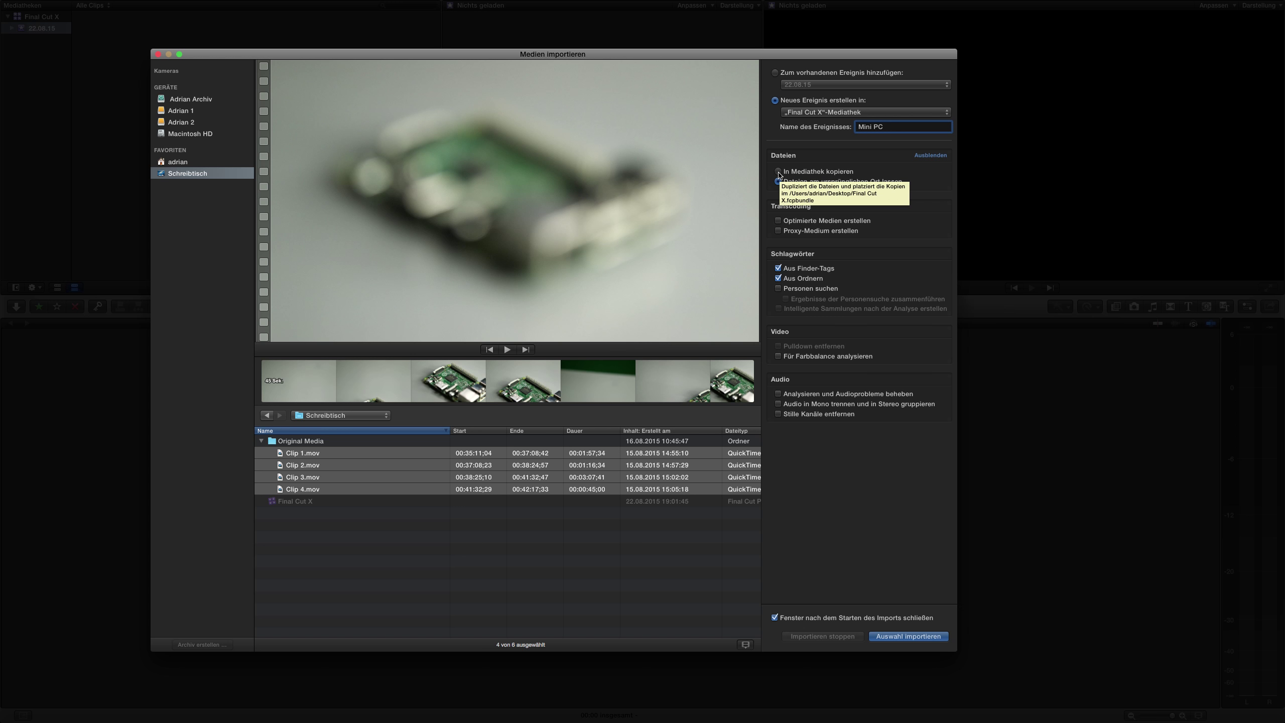
{"action": "left_click", "coordinate": [779, 173]}
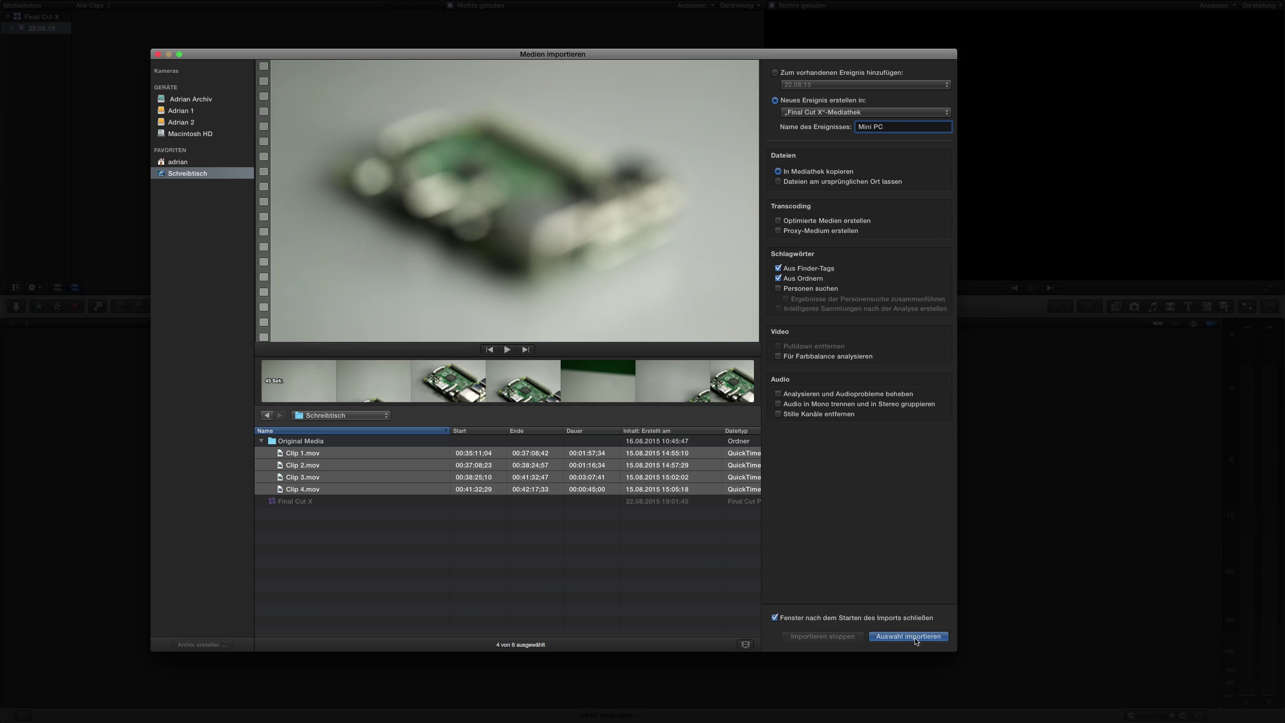
Import the four selected clips into Mini PC and select Clip 1.
{"action": "left_click", "coordinate": [909, 637]}
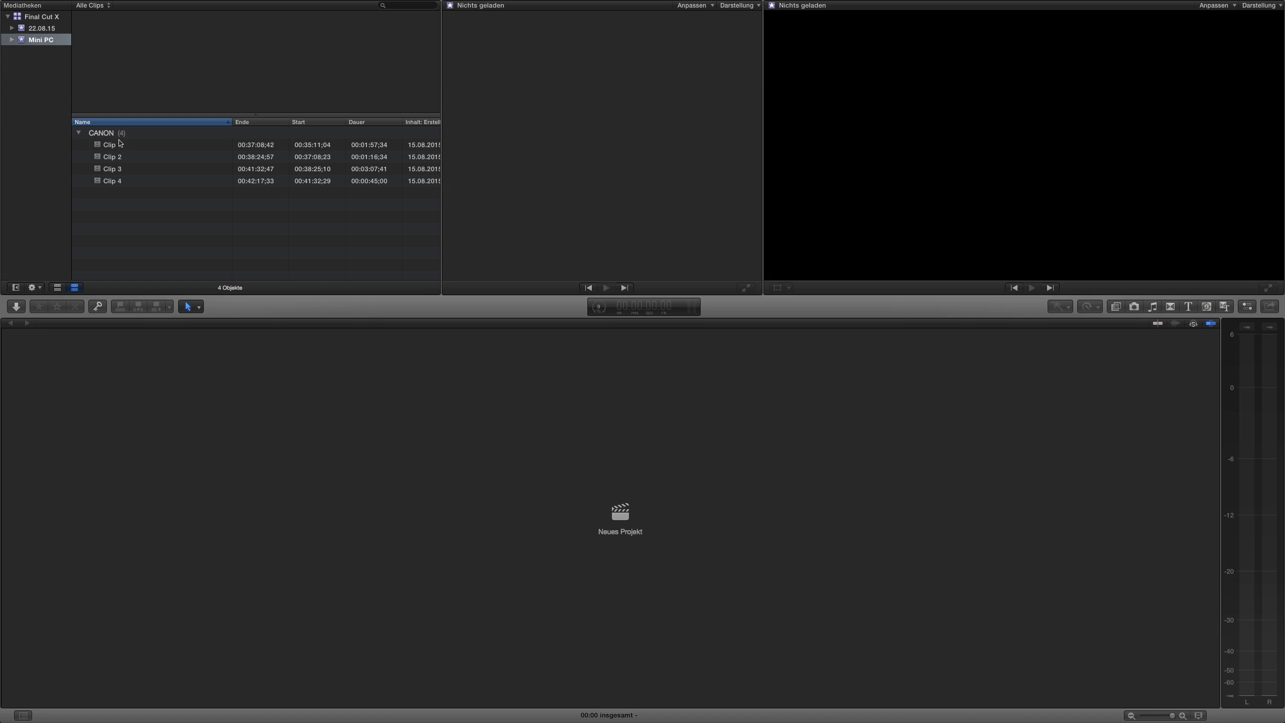
{"action": "left_click", "coordinate": [118, 144]}
{"action": "left_click", "coordinate": [103, 135]}
{"action": "left_click", "coordinate": [116, 144]}
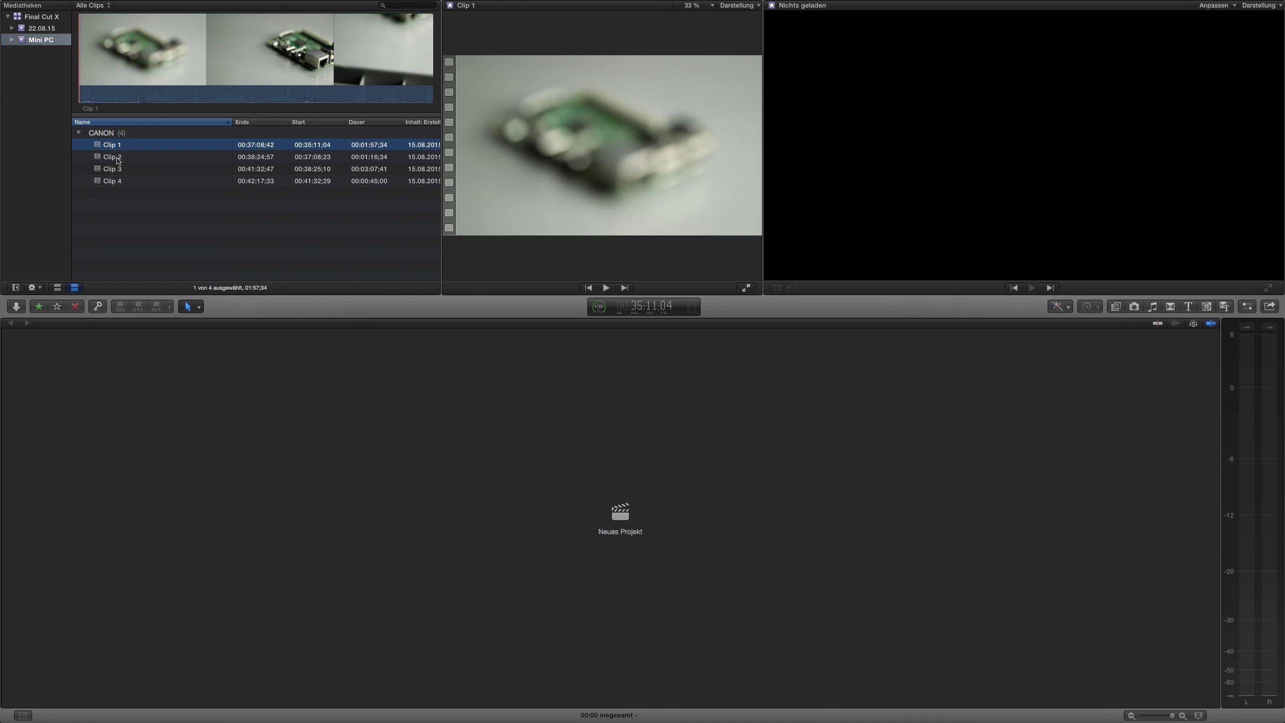
Preview Clip 2, Clip 3 and Clip 4 under CANON, ending back on Clip 1.
{"action": "left_click", "coordinate": [118, 159]}
{"action": "left_click", "coordinate": [120, 170]}
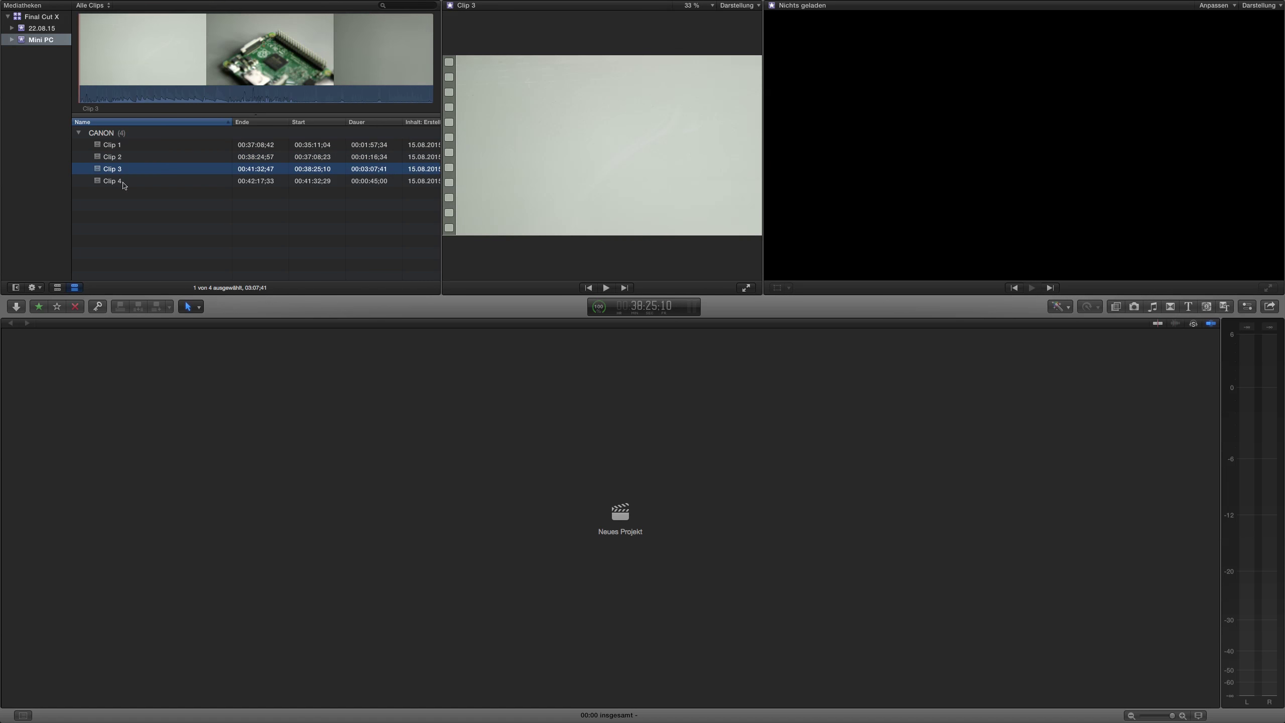
{"action": "left_click", "coordinate": [123, 182]}
{"action": "left_click", "coordinate": [122, 145]}
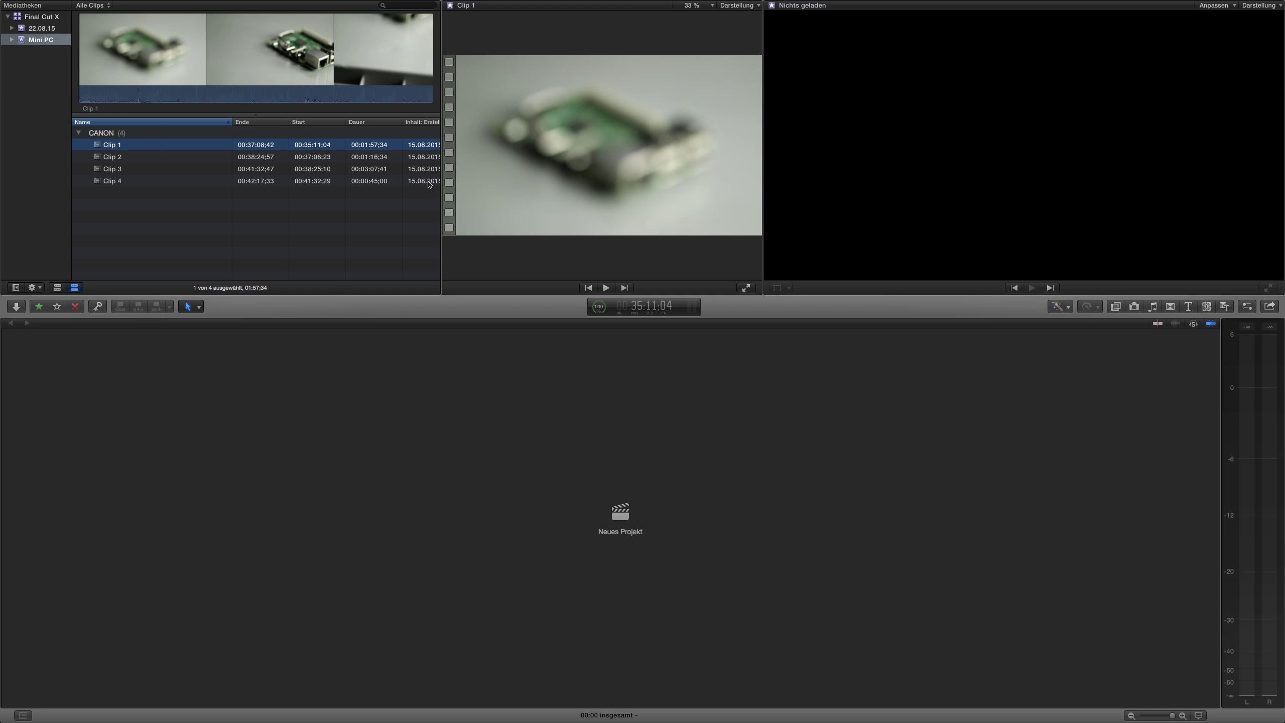
{"action": "left_click", "coordinate": [351, 6]}
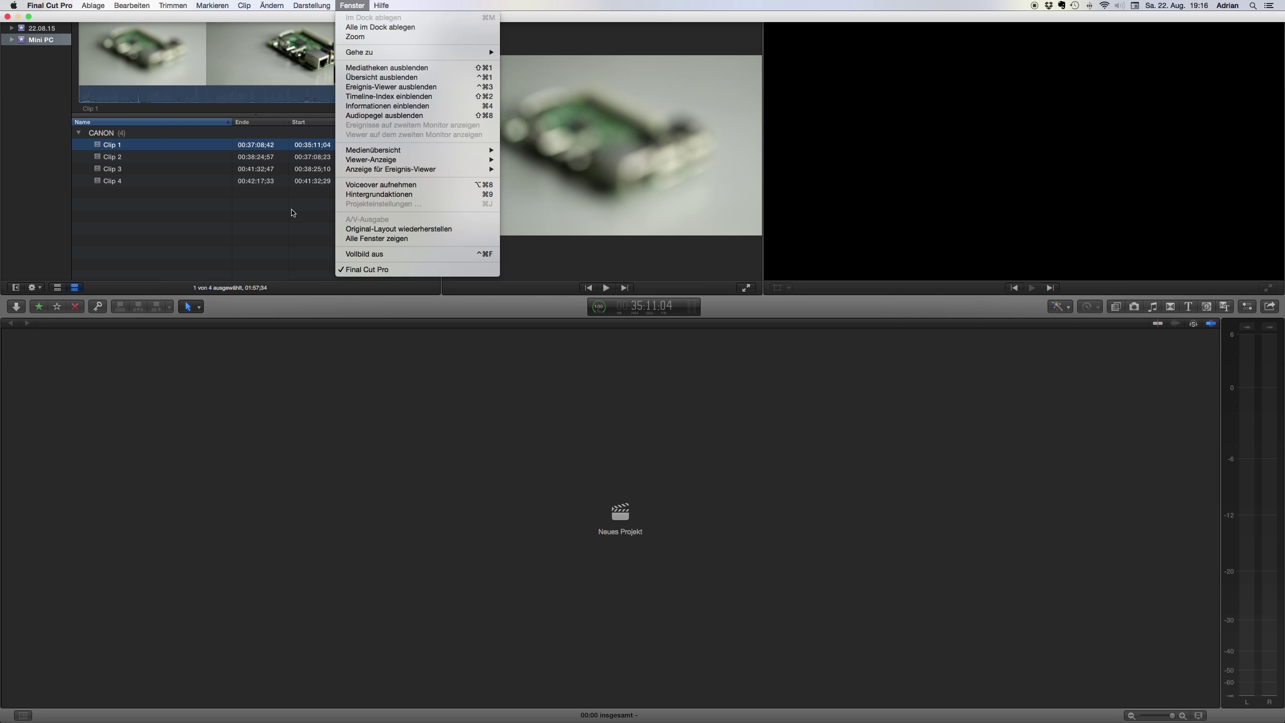
{"action": "left_click", "coordinate": [265, 232]}
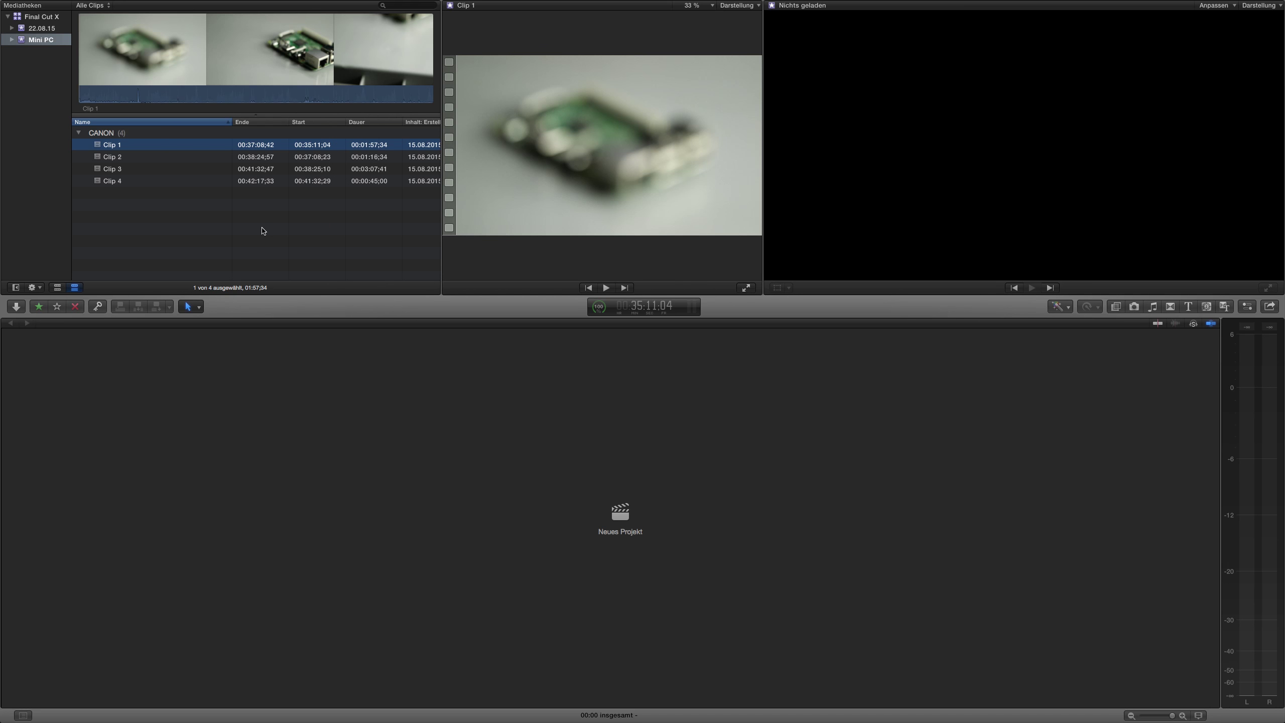
{"action": "left_click", "coordinate": [57, 288]}
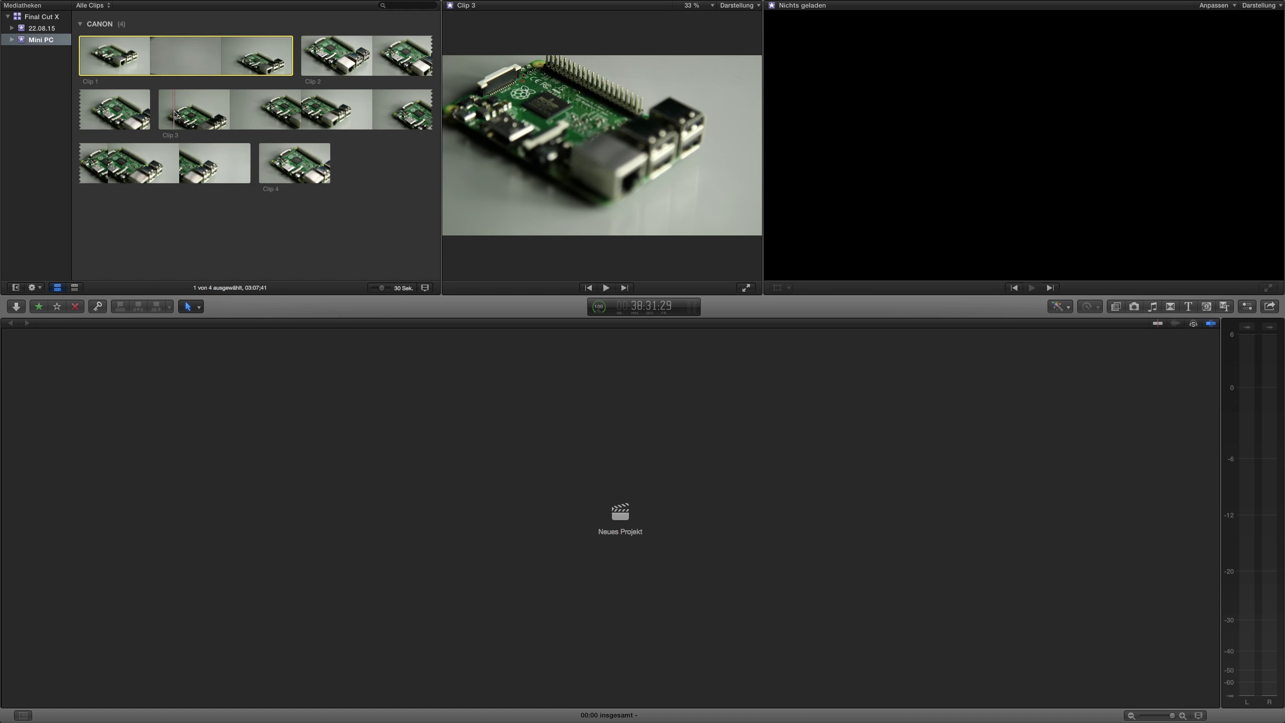
{"action": "left_click", "coordinate": [212, 117]}
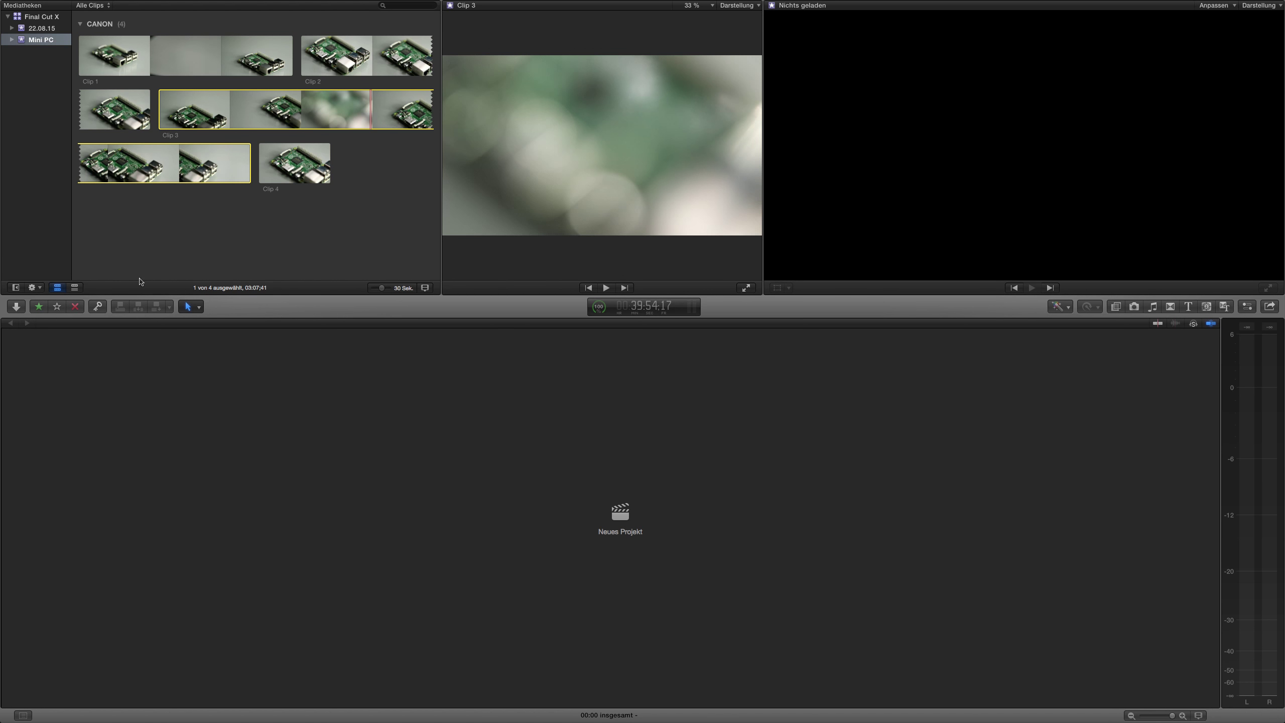
{"action": "left_click", "coordinate": [73, 287]}
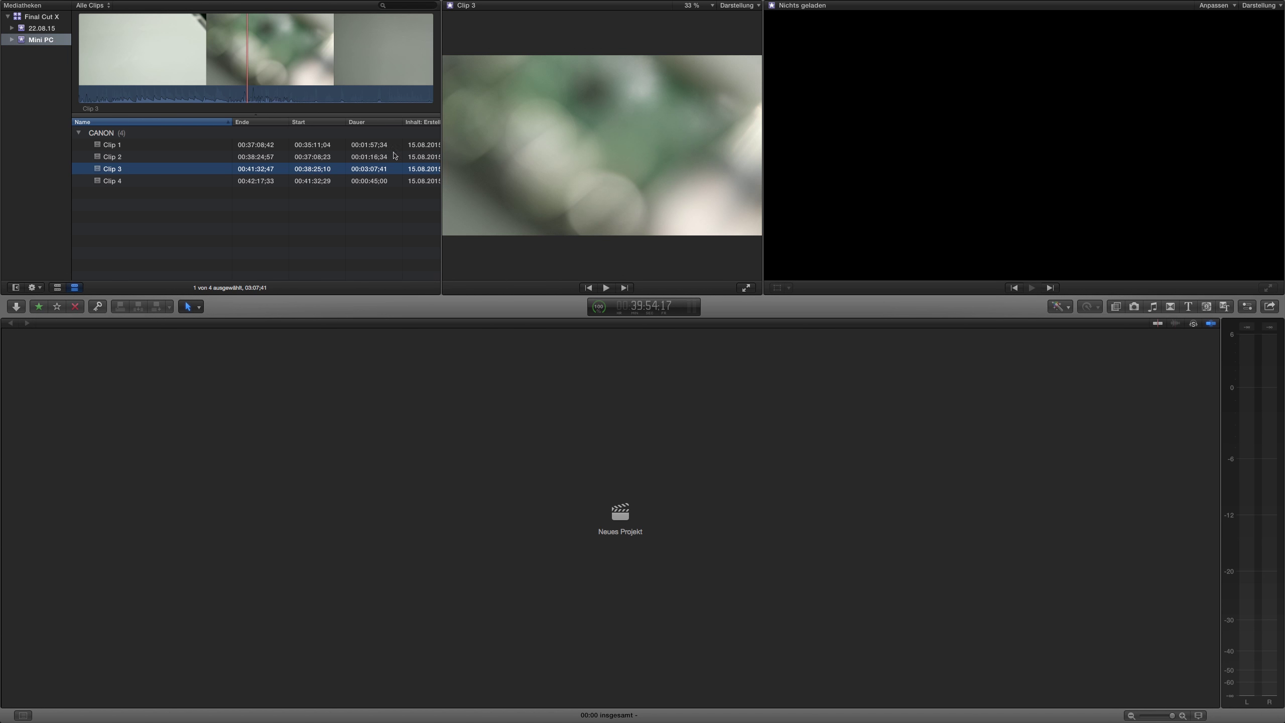
{"action": "scroll", "coordinate": [432, 154], "scroll_direction": "right", "scroll_amount": 5}
{"action": "scroll", "coordinate": [427, 154], "scroll_direction": "left", "scroll_amount": 5}
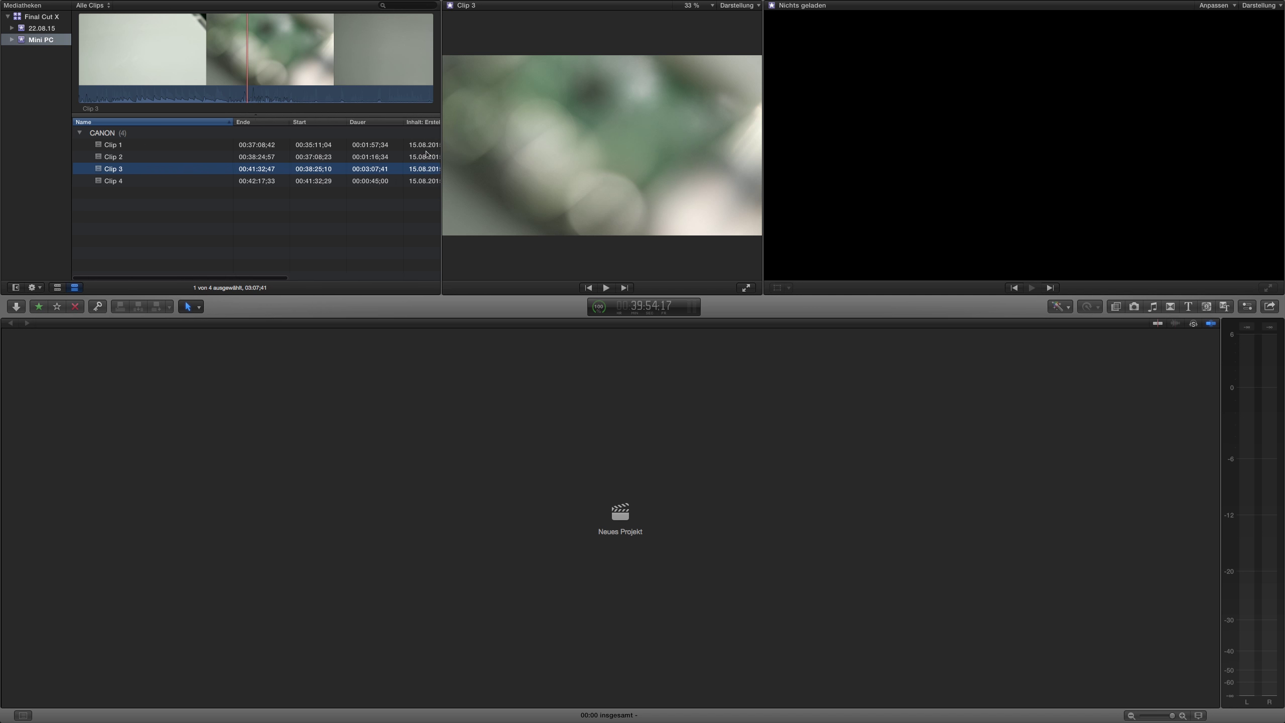
{"action": "scroll", "coordinate": [305, 176], "scroll_direction": "left", "scroll_amount": 3}
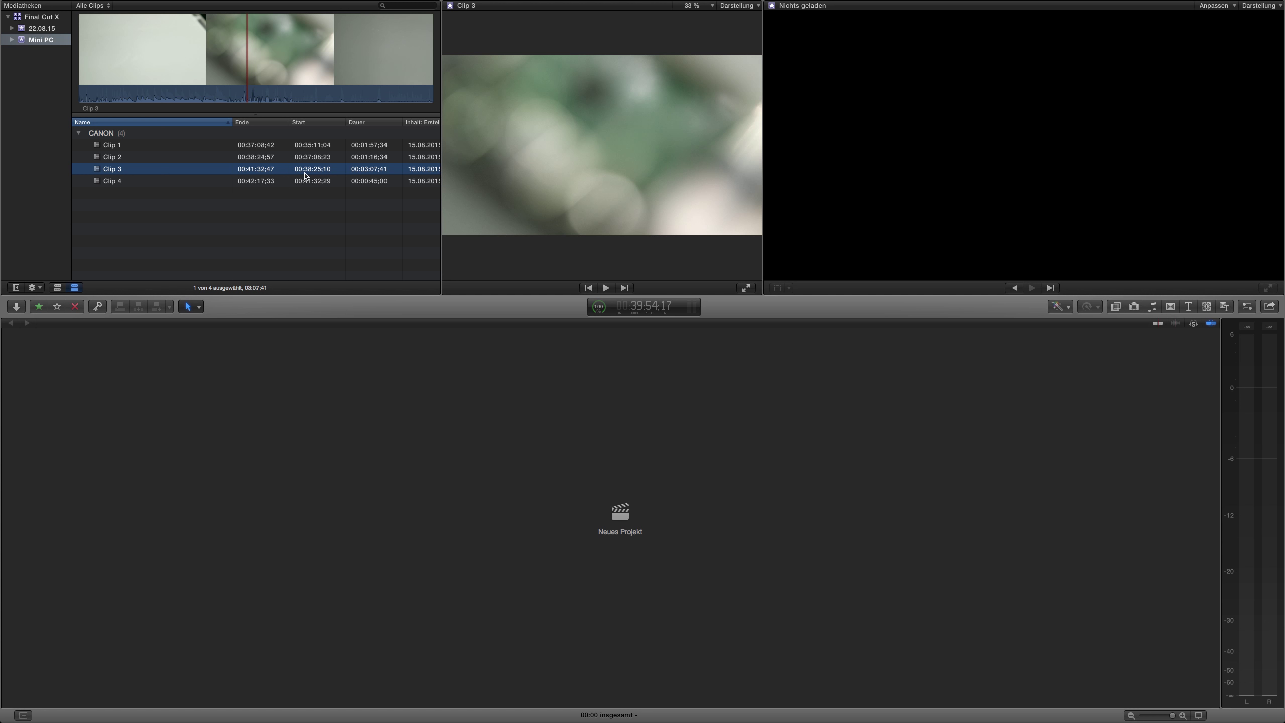